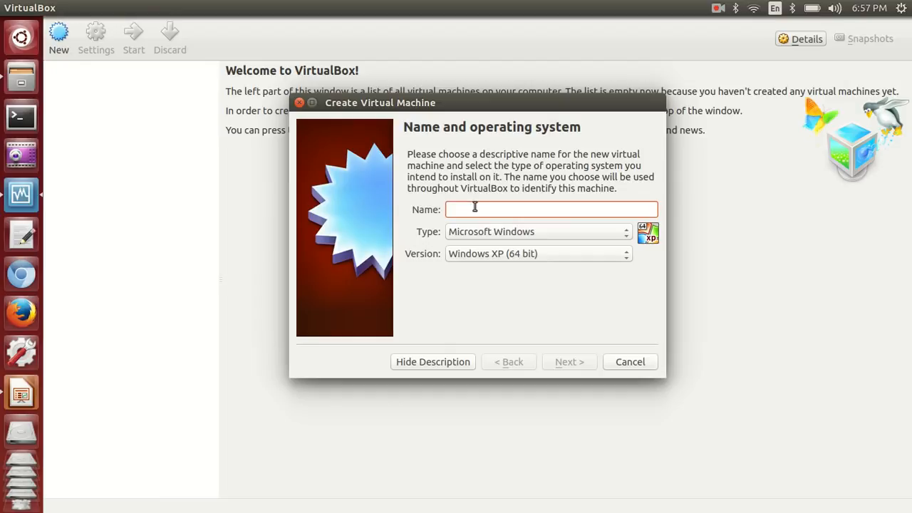
# Name the machine kalyan_ubuntu with type Linux and version Ubuntu (64 bit)
pyautogui.write('ka')
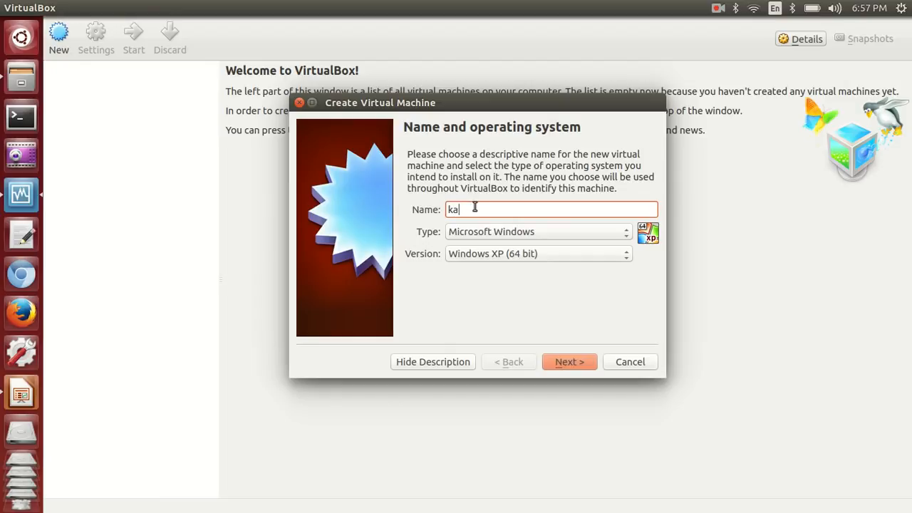
pyautogui.write('lyan_ubuntu')
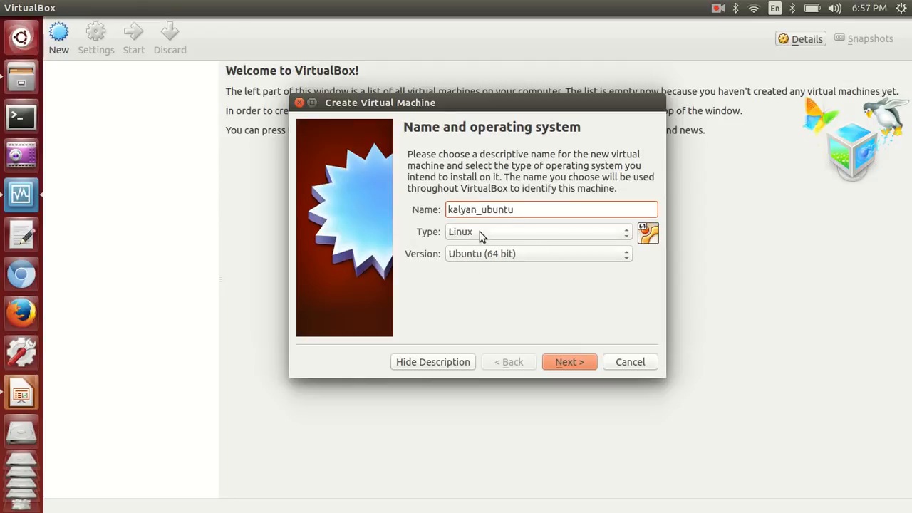
pyautogui.click(480, 232)
pyautogui.click(503, 232)
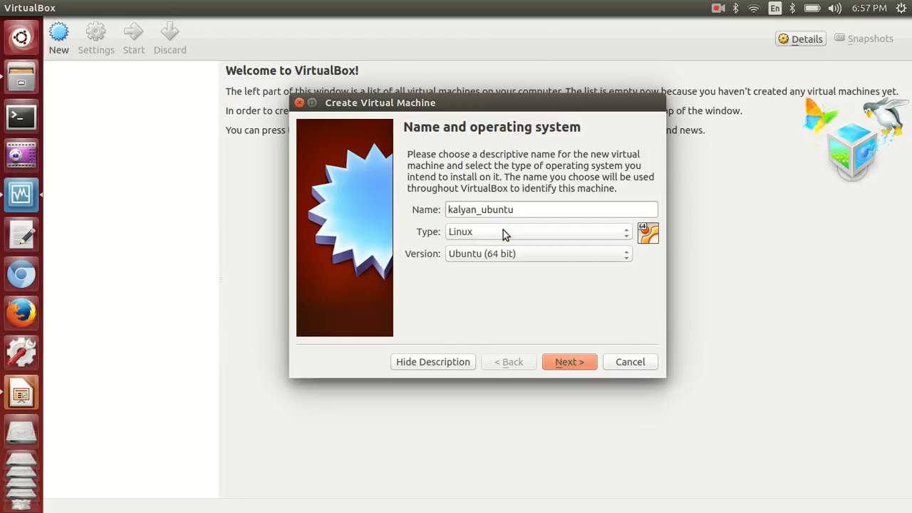
pyautogui.click(453, 258)
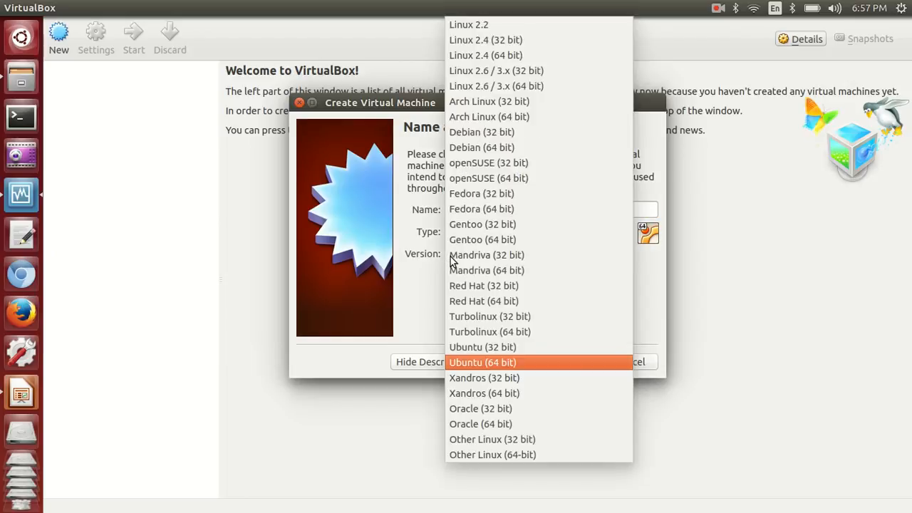
pyautogui.click(493, 356)
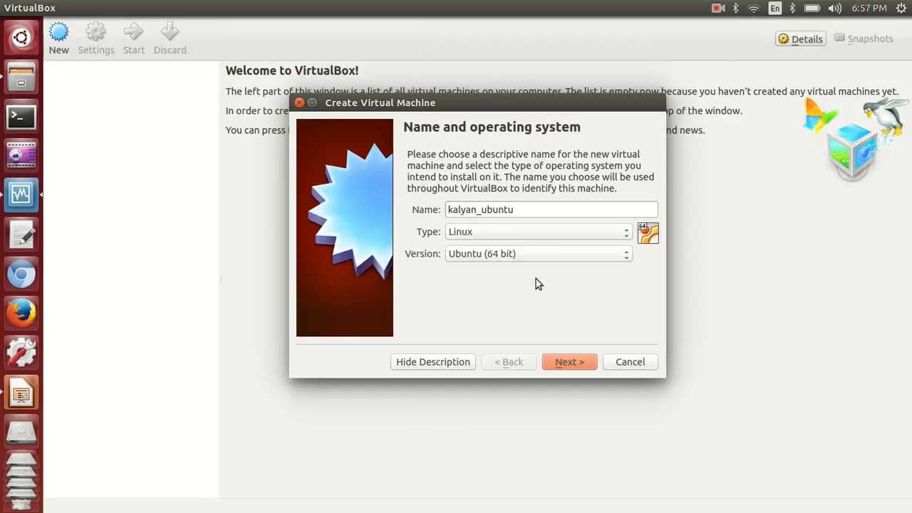
# Set the machine's memory size to 2048 MB and continue to the Hard drive page
pyautogui.click(569, 366)
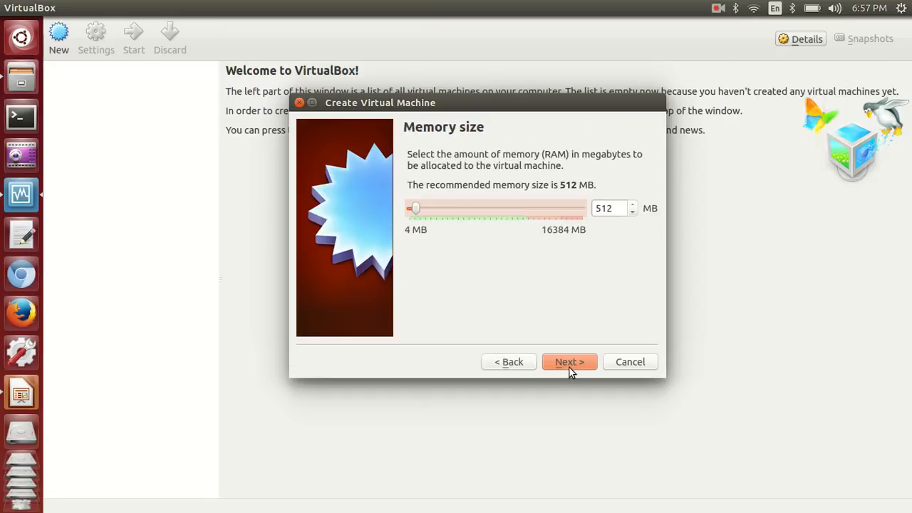
pyautogui.doubleClick(604, 208)
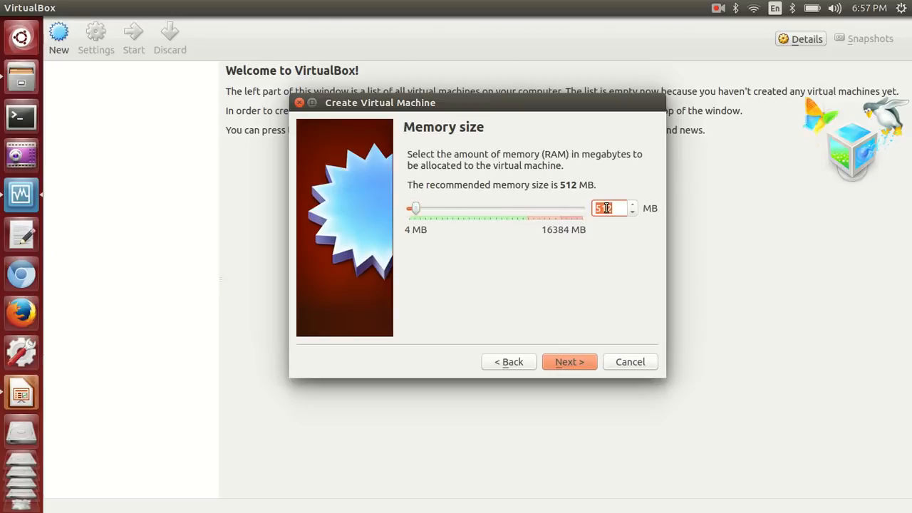
pyautogui.write('2048')
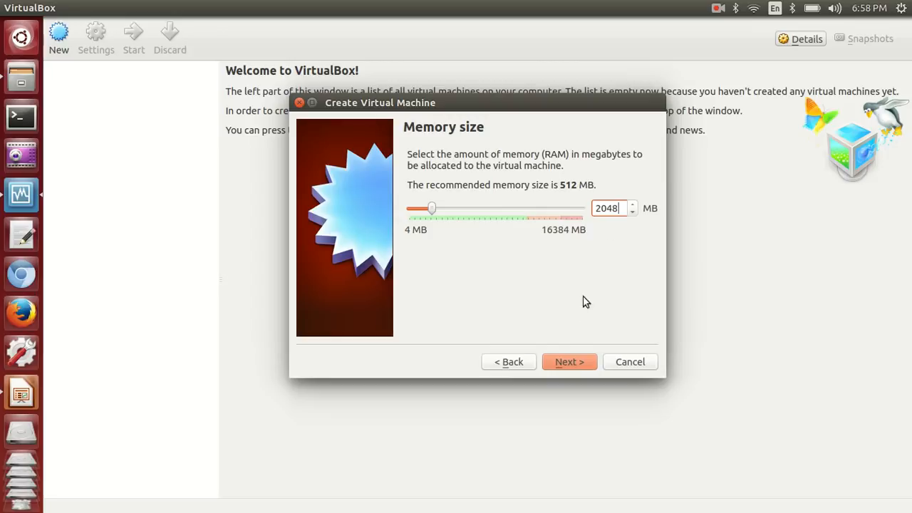
pyautogui.click(574, 366)
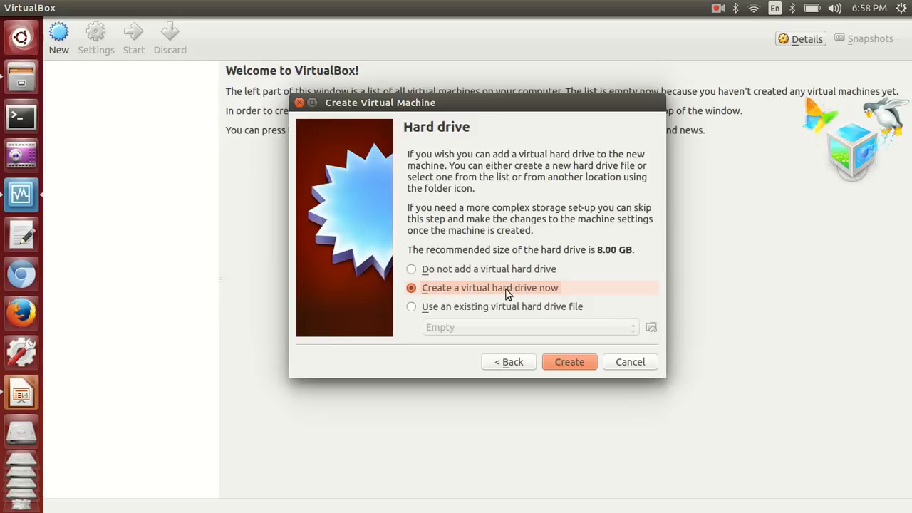
# Create a new VDI hard disk with dynamically allocated storage
pyautogui.click(568, 362)
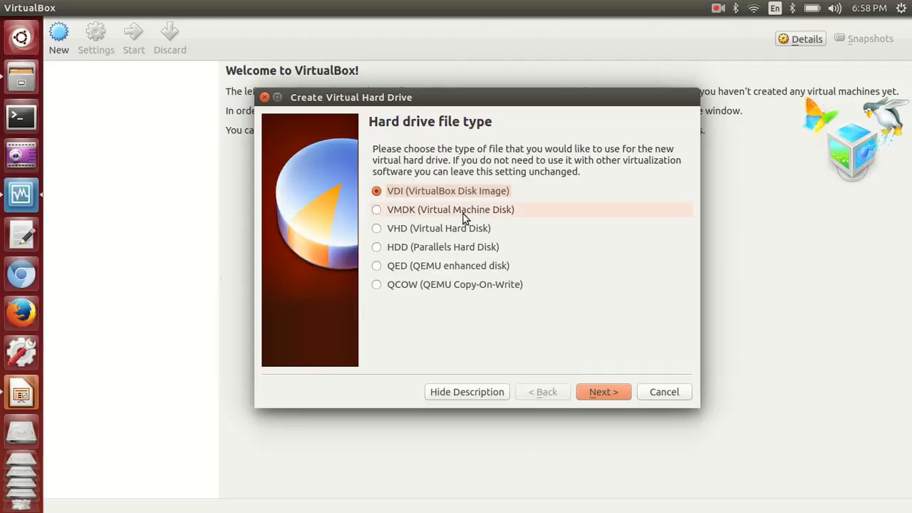
pyautogui.click(603, 392)
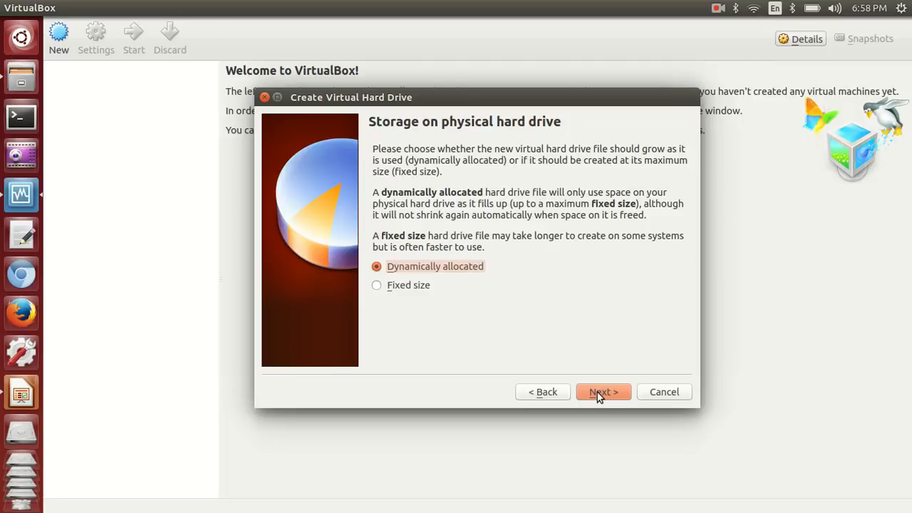
pyautogui.click(597, 391)
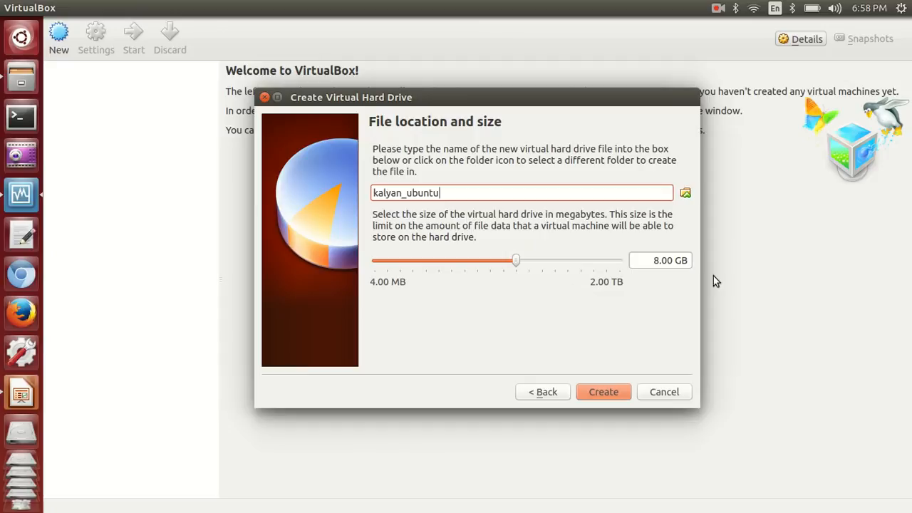
# Set the virtual disk size to 15 GB and create the disk
pyautogui.doubleClick(655, 260)
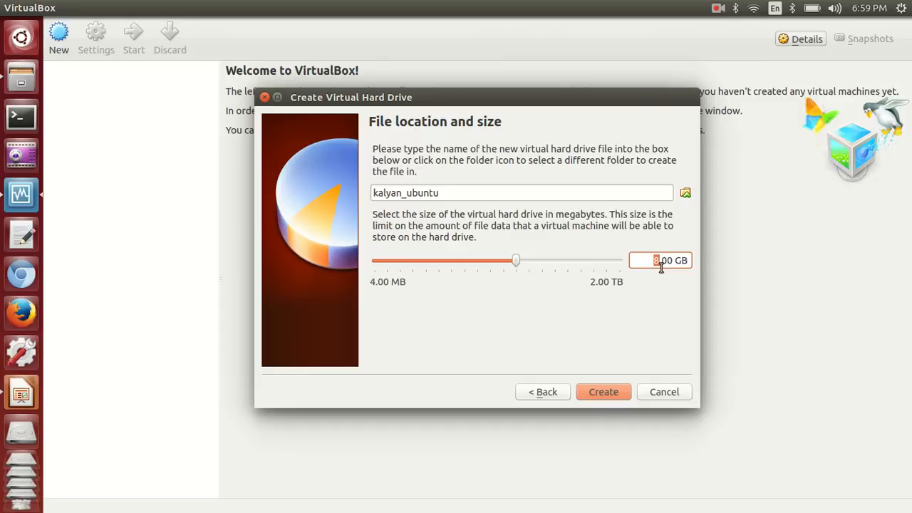
pyautogui.write('15')
pyautogui.click(606, 391)
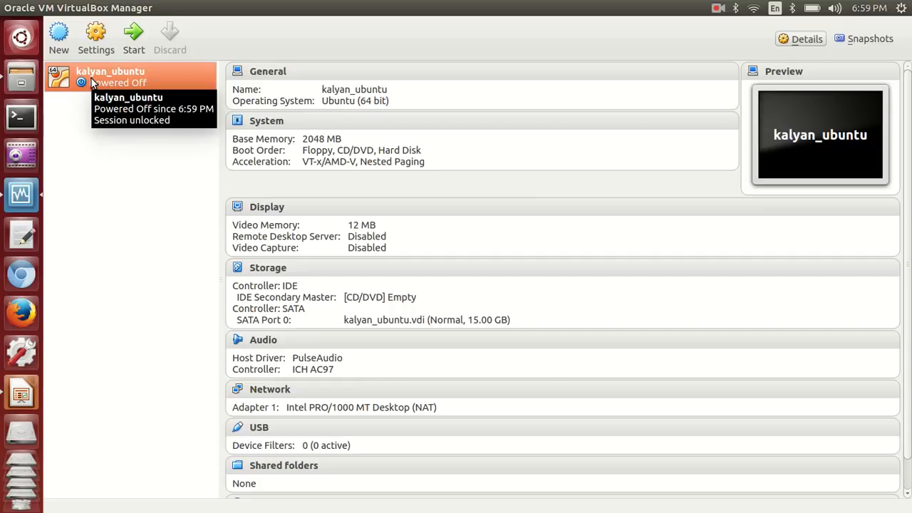
# Start kalyan_ubuntu from the Ubuntu 12.04 ISO in Desktop > kalyan_orienit_hadoop_training > ubuntu
pyautogui.click(126, 40)
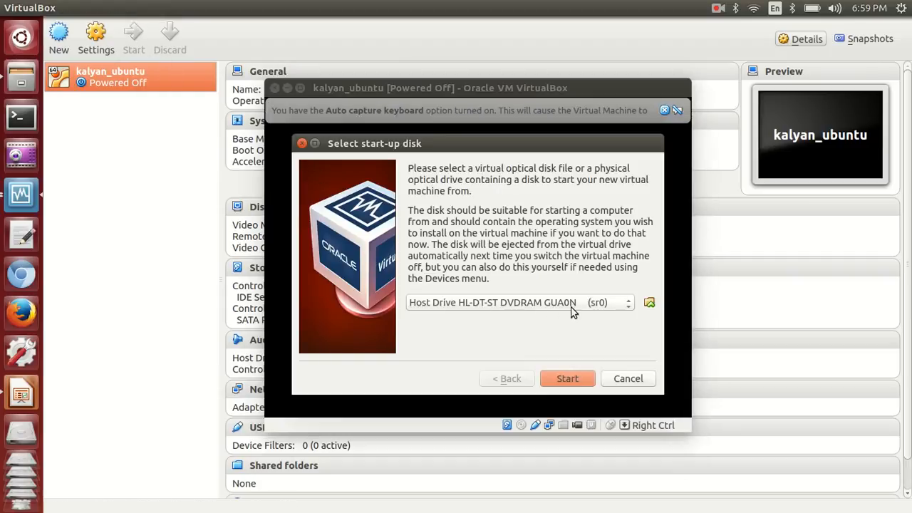
pyautogui.click(648, 304)
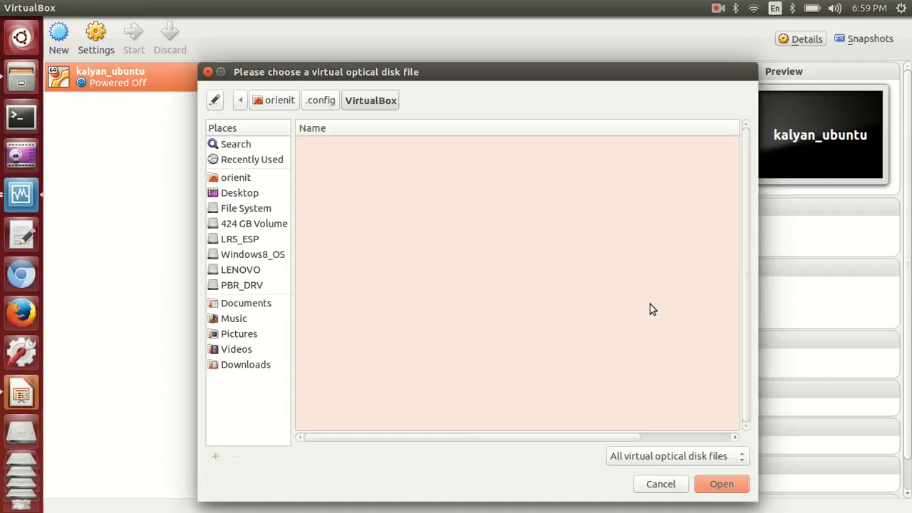
pyautogui.click(246, 192)
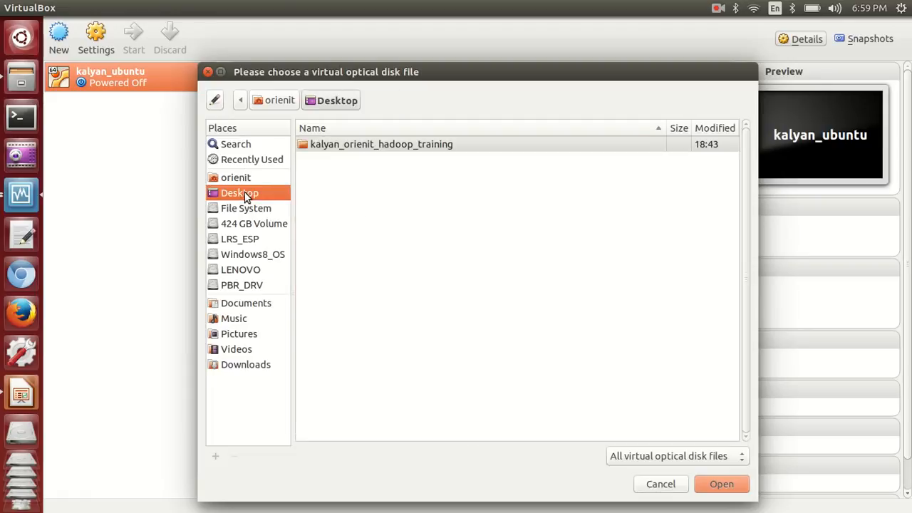
pyautogui.doubleClick(334, 146)
pyautogui.doubleClick(345, 390)
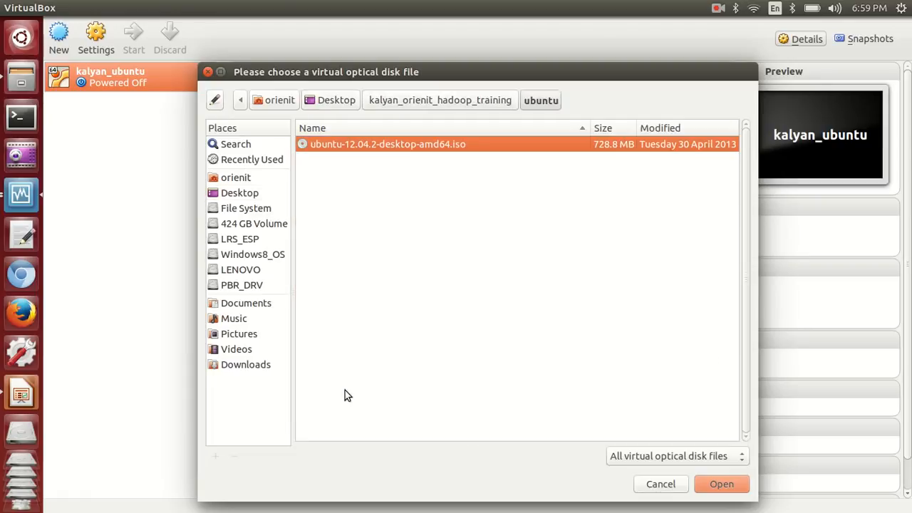
pyautogui.click(721, 484)
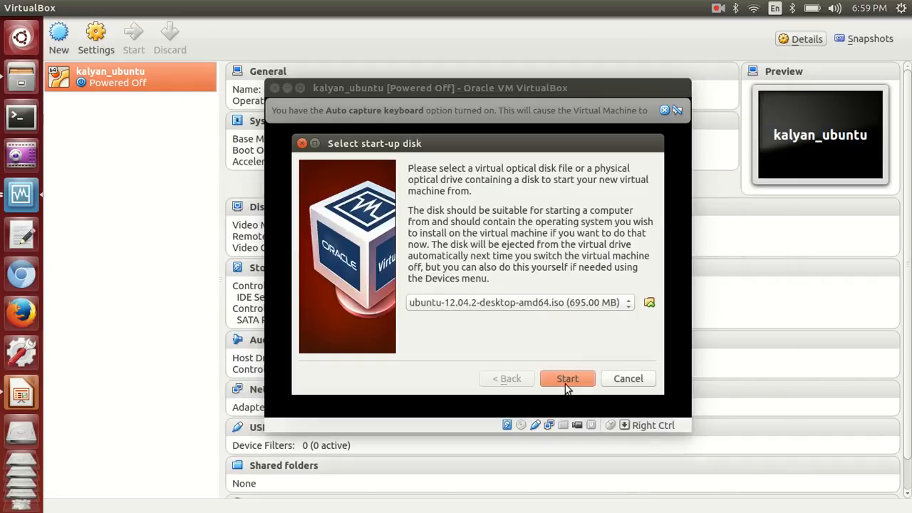
pyautogui.click(562, 378)
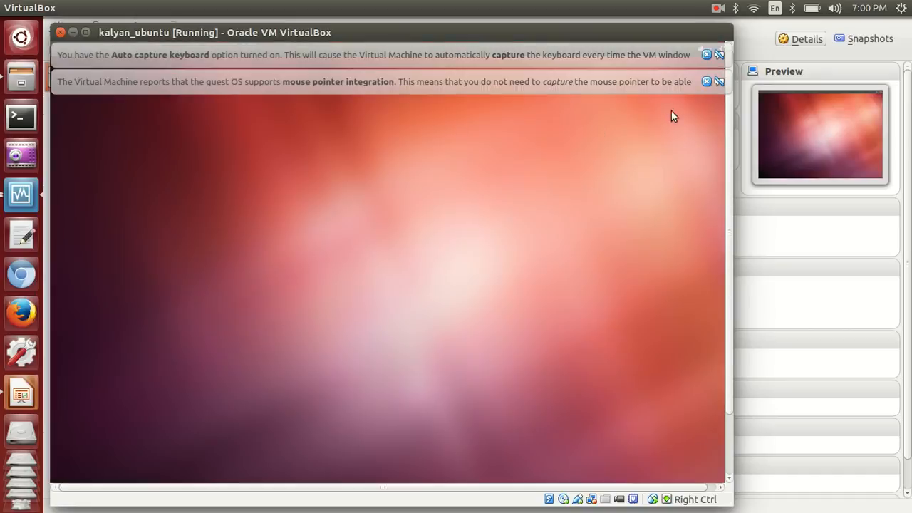
# Dismiss the mouse pointer integration and keyboard auto-capture notices
pyautogui.click(705, 82)
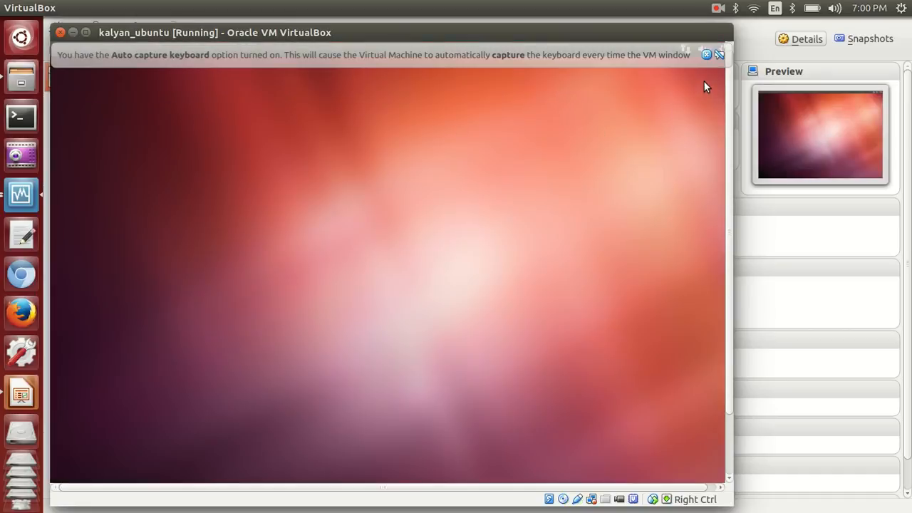
pyautogui.click(706, 54)
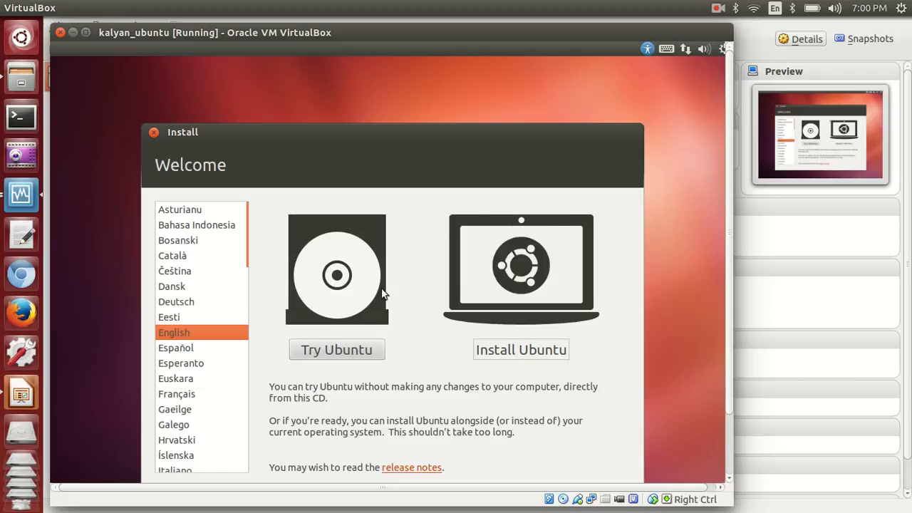
# Choose Install Ubuntu and pass the preparation checks with updates and third-party software unticked
pyautogui.click(538, 351)
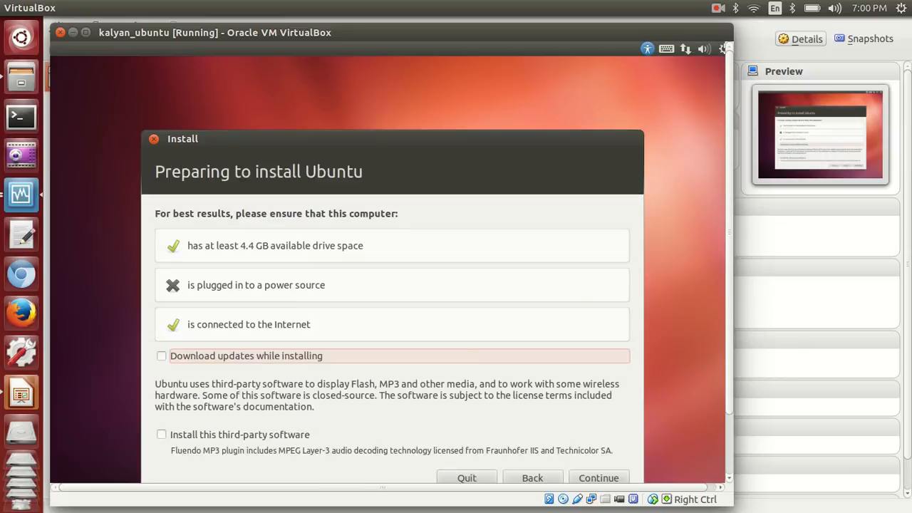
pyautogui.moveTo(730, 230); pyautogui.dragTo(729, 298)
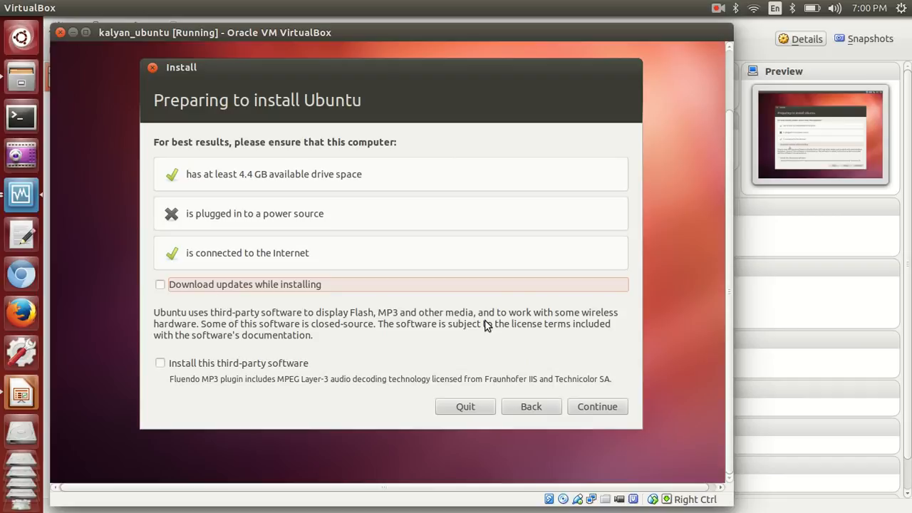
pyautogui.click(596, 406)
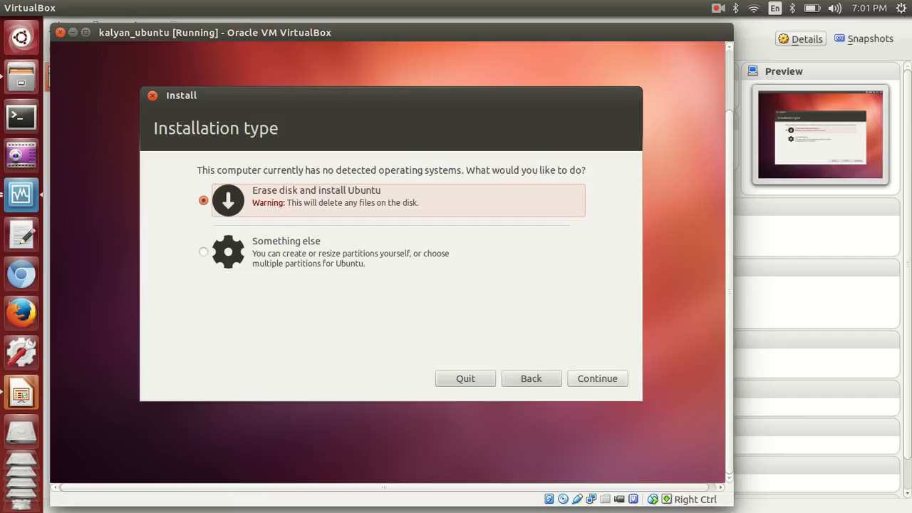
# Choose Erase disk and install Ubuntu, then confirm with Install Now
pyautogui.click(597, 376)
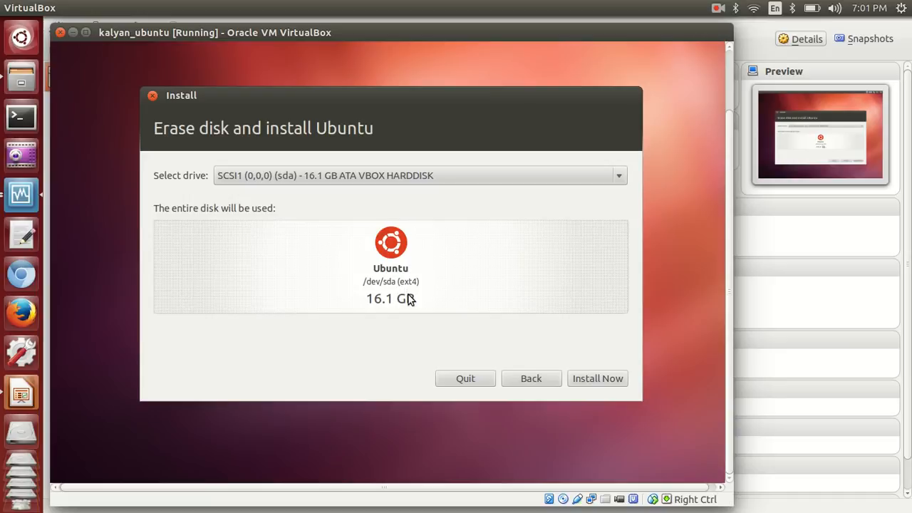
pyautogui.click(607, 378)
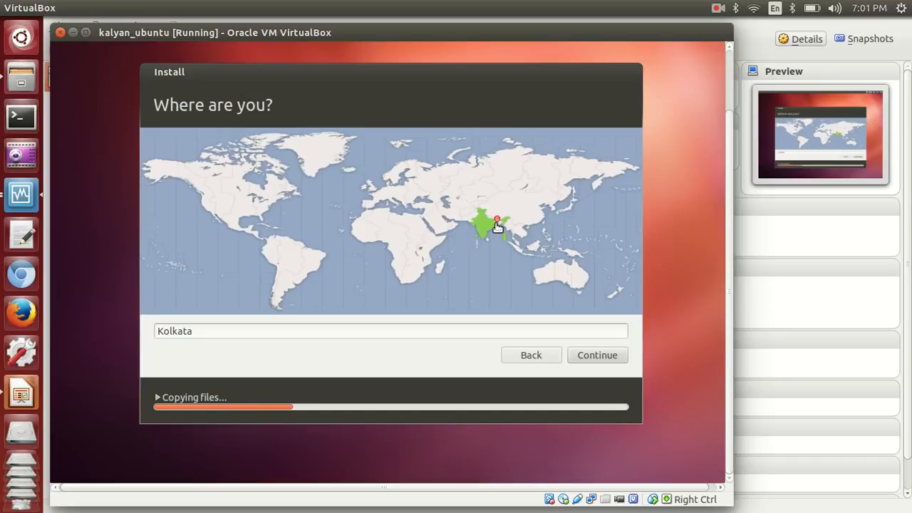
# Accept the Kolkata time zone and the English (US) keyboard layout
pyautogui.click(596, 360)
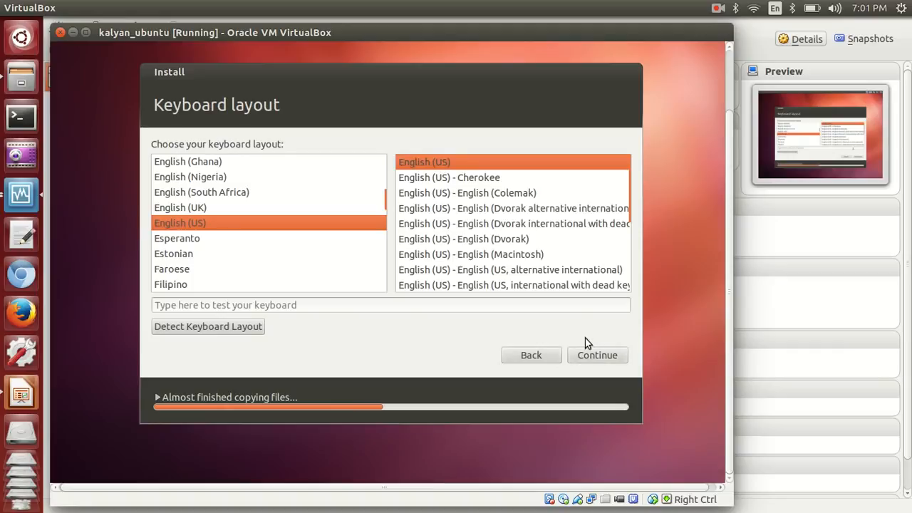
pyautogui.click(597, 356)
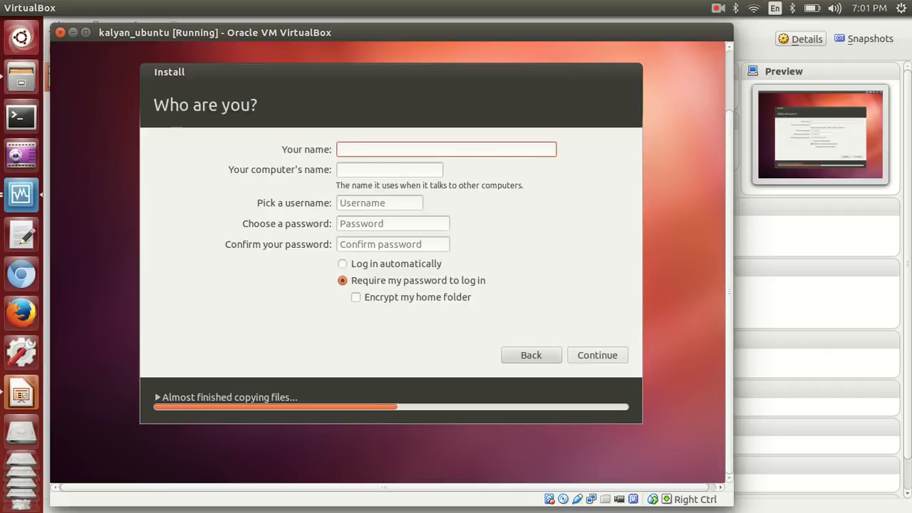
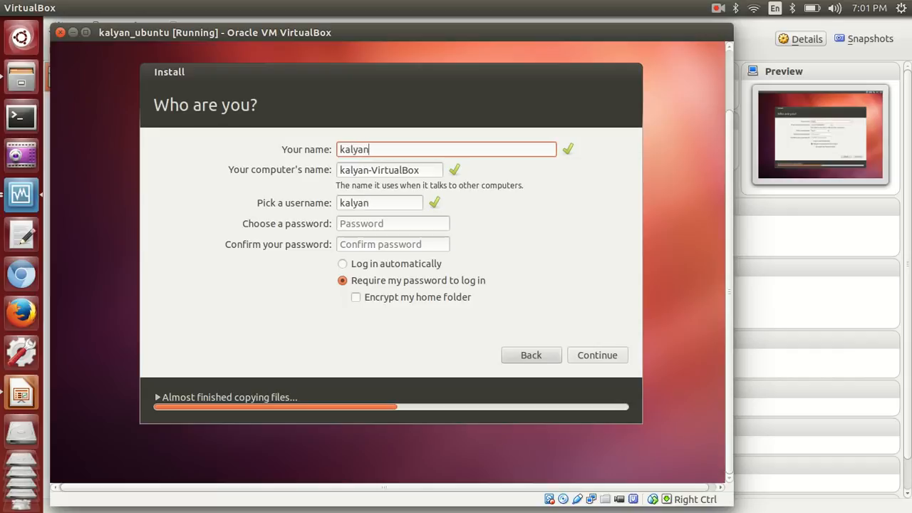
# Enter the user's name, keep the suggested computer name and username, and set and confirm the password
pyautogui.press('Tab')
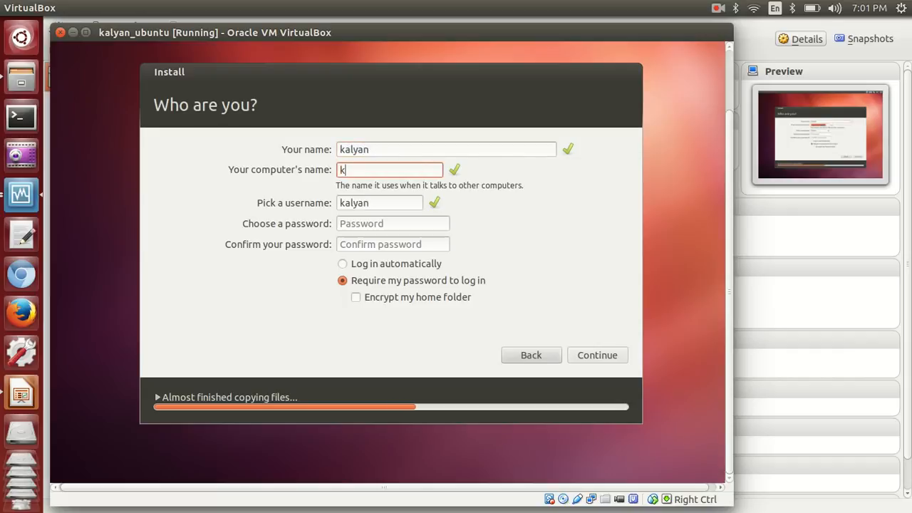
pyautogui.press('Tab')
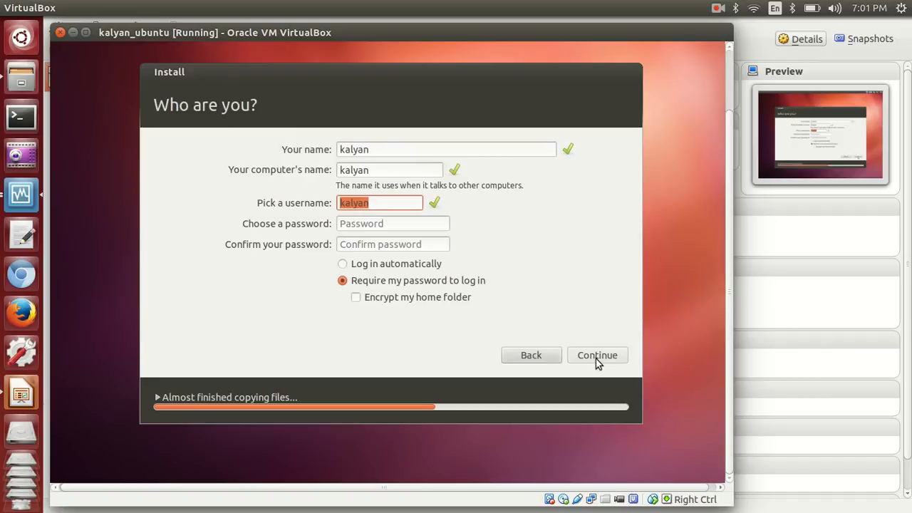
pyautogui.press('Tab')
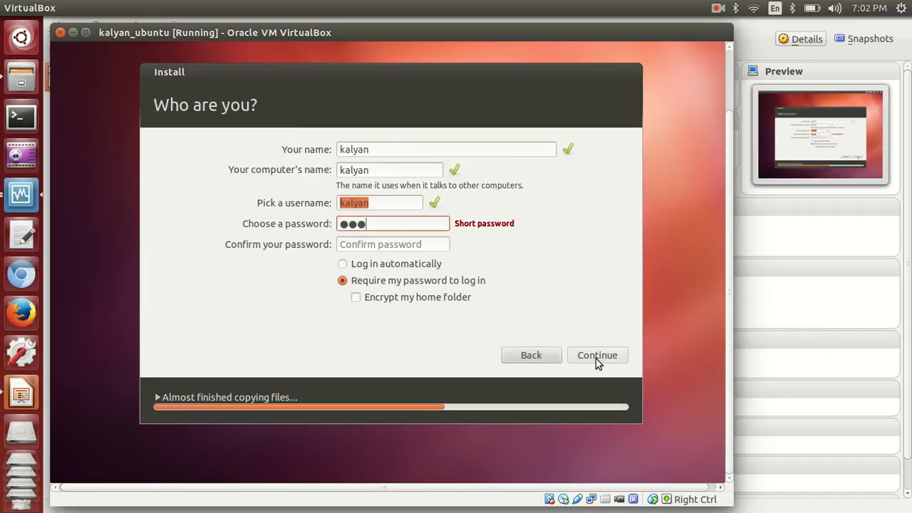
pyautogui.press('Tab')
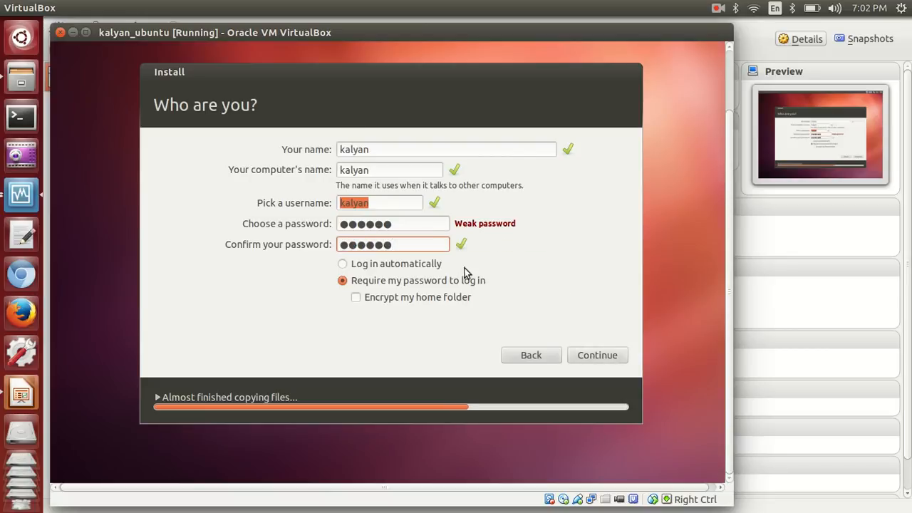
pyautogui.click(594, 355)
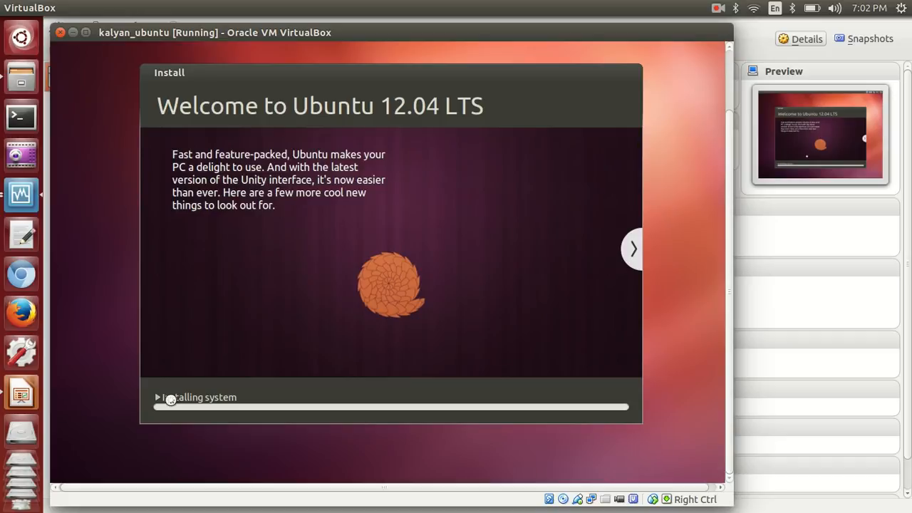
# Expand the detailed installation log and let the Ubuntu install run toward completion
pyautogui.click(159, 398)
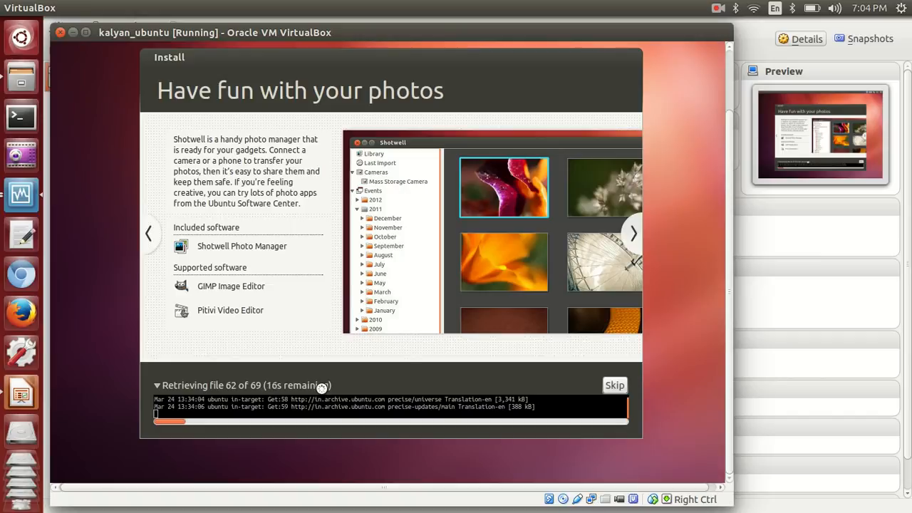
pyautogui.click(718, 8)
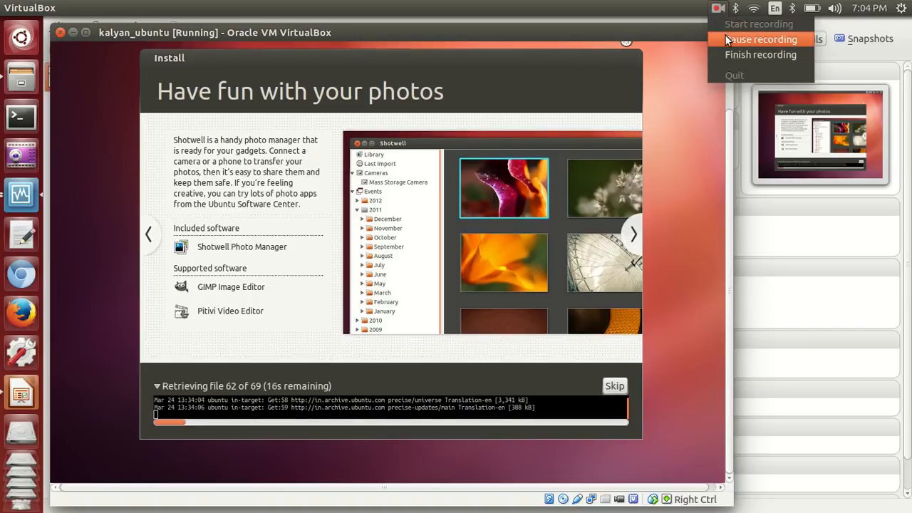
pyautogui.click(726, 40)
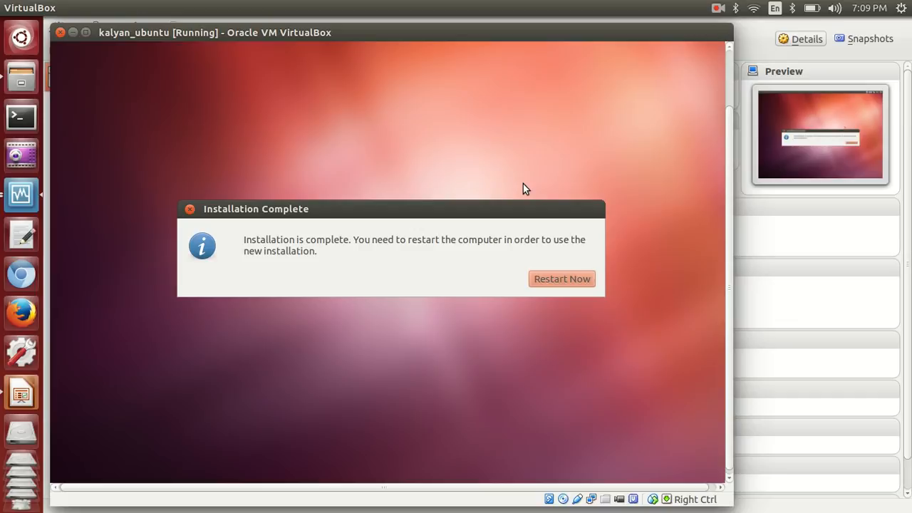
# Choose Restart Now to reboot into the new Ubuntu installation
pyautogui.click(561, 281)
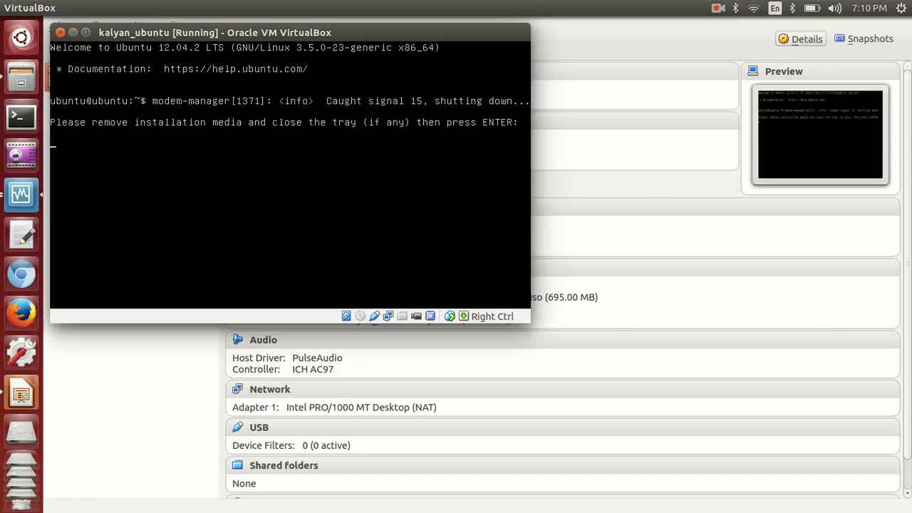
# Continue past the remove-media prompt and log in with the account password
pyautogui.press('Return')
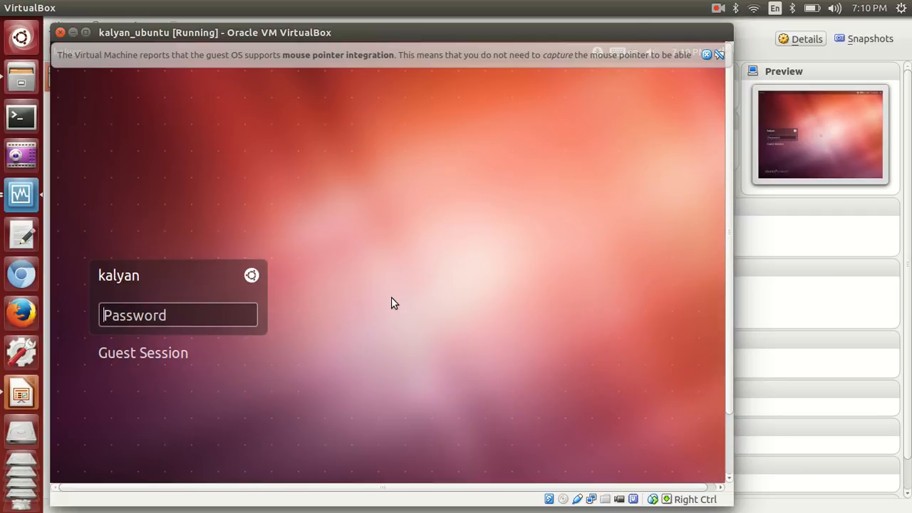
pyautogui.write('••••••')
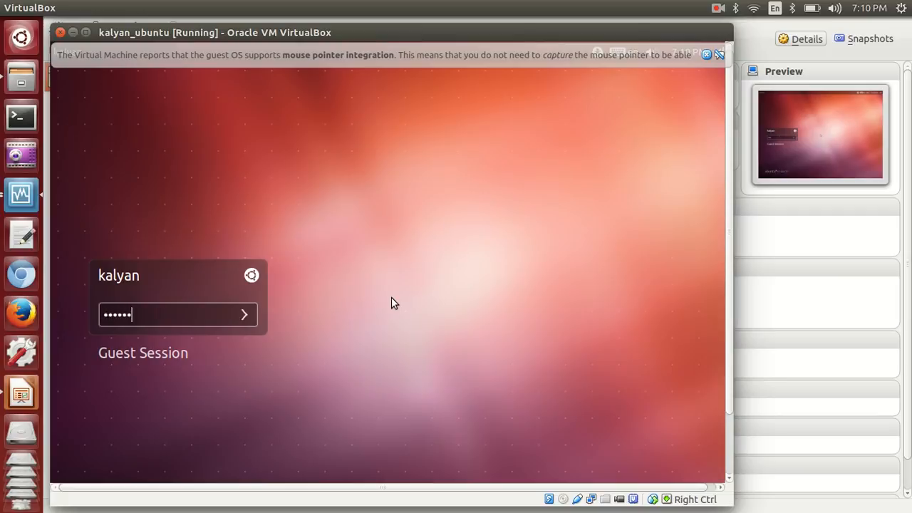
pyautogui.press('Return')
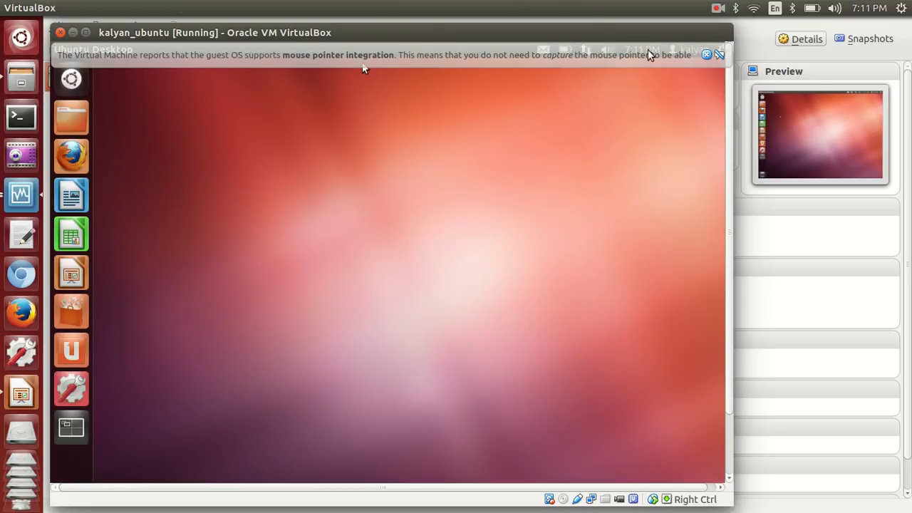
# Dismiss the pointer notice, maximize the VM window, and search the Dash for 'terminal'
pyautogui.click(705, 55)
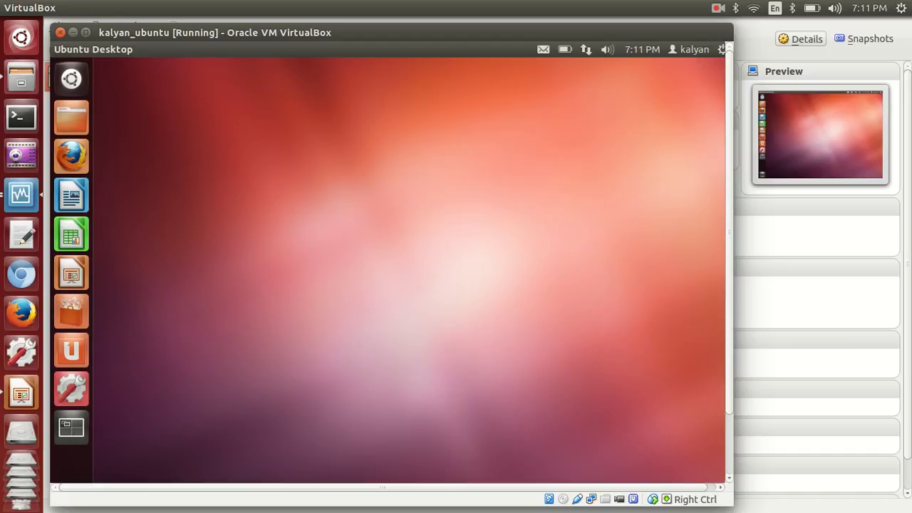
pyautogui.doubleClick(606, 33)
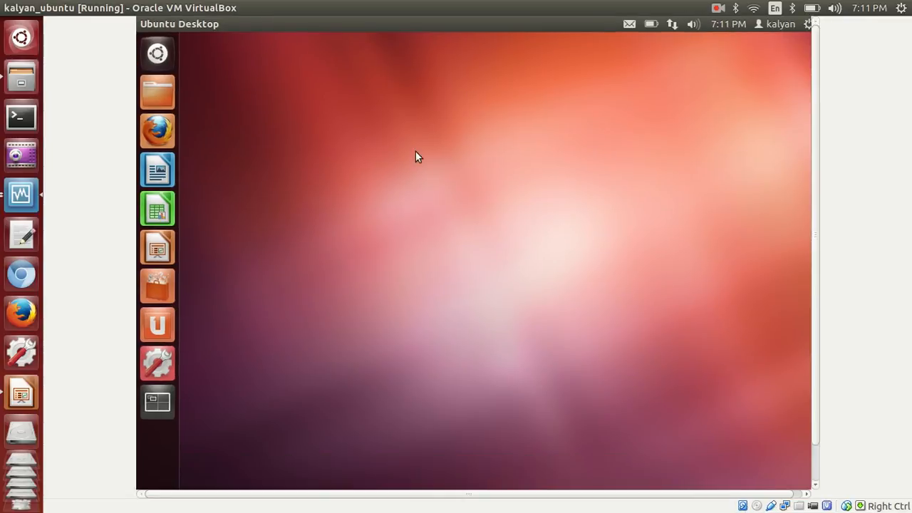
pyautogui.click(157, 54)
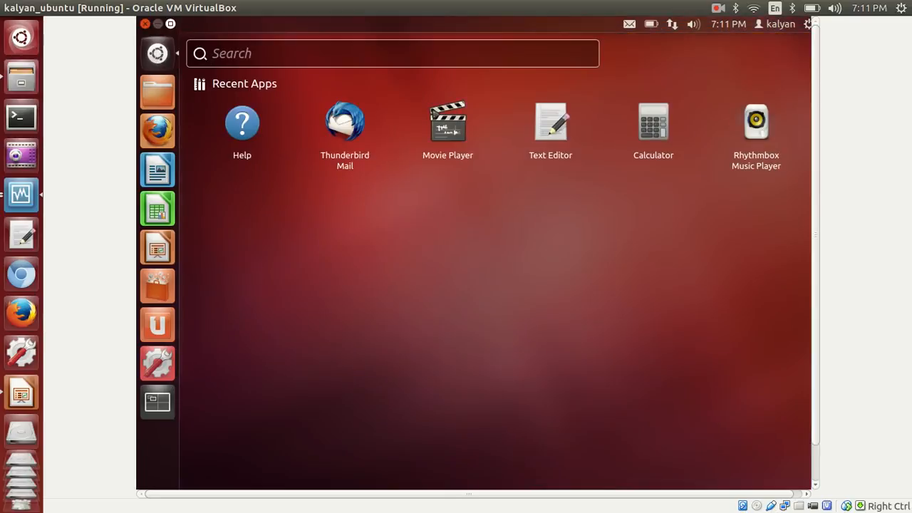
pyautogui.write('tr')
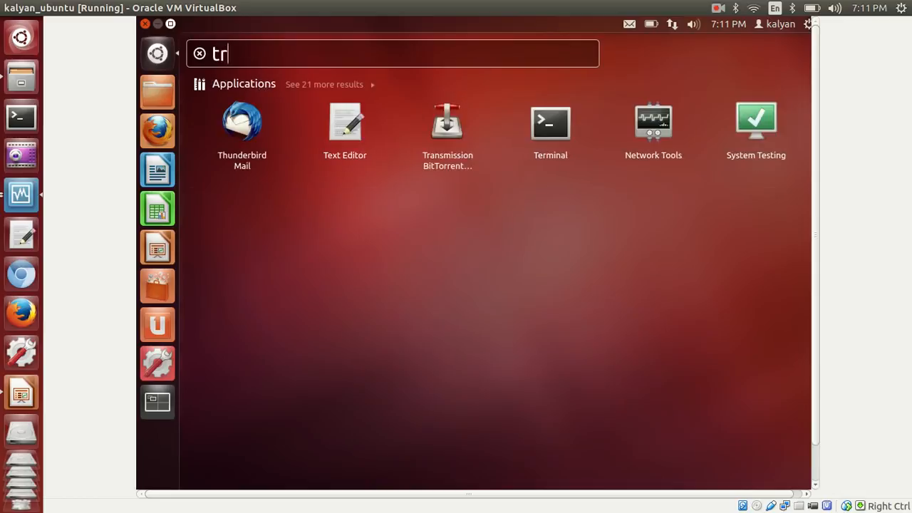
pyautogui.press('BackSpace')
pyautogui.write('ermin')
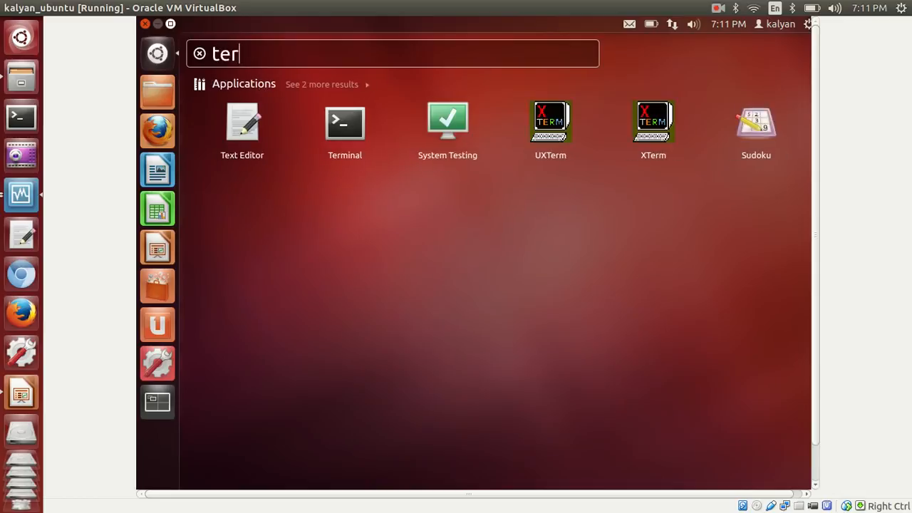
pyautogui.write('al')
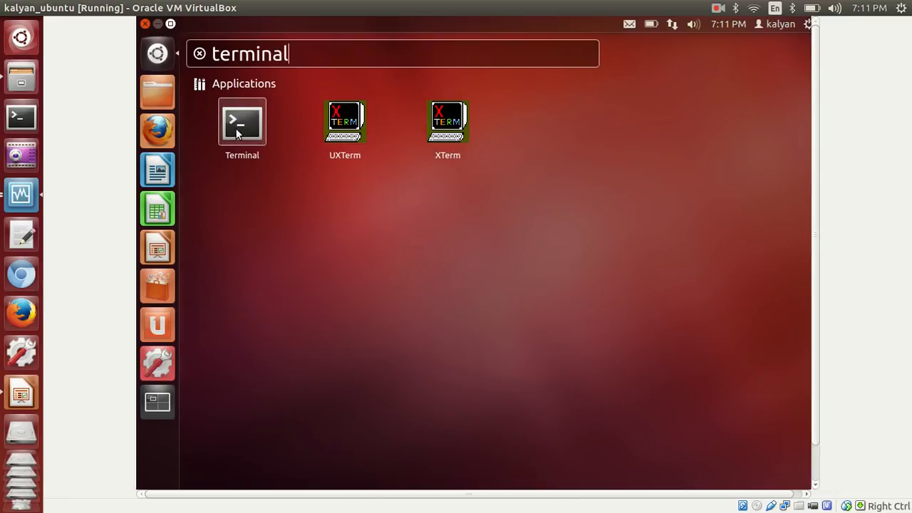
# Pin Terminal to the Unity launcher and close the Dash
pyautogui.moveTo(242, 123); pyautogui.dragTo(160, 114)
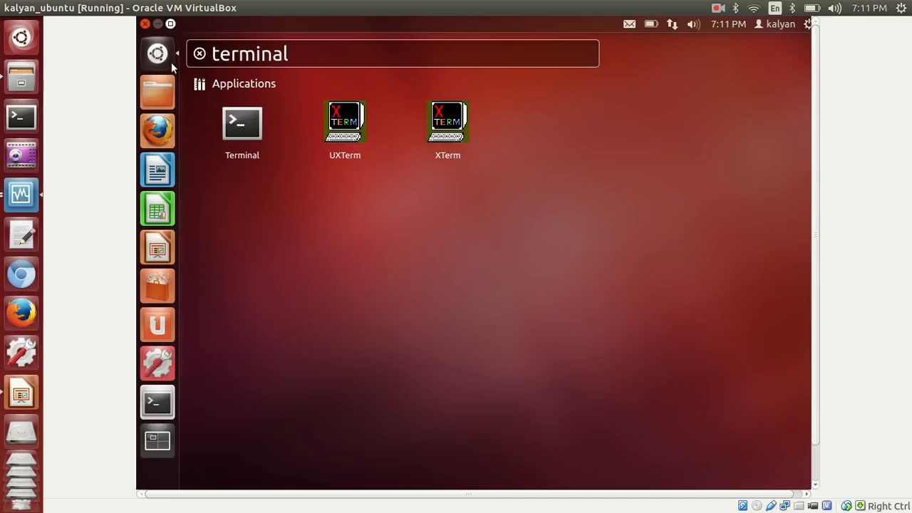
pyautogui.press('Escape')
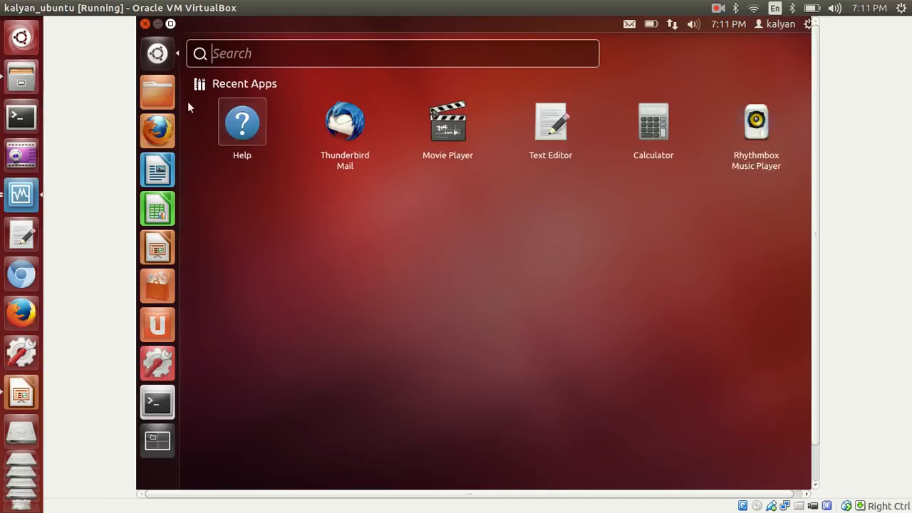
pyautogui.press('Escape')
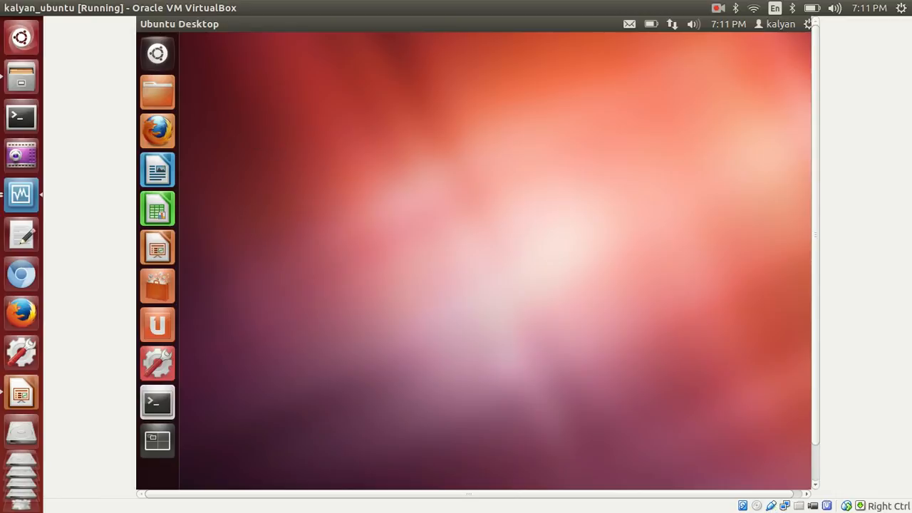
# Quit LibreOffice Calc and unlock LibreOffice Writer from the launcher
pyautogui.click(158, 403)
pyautogui.click(151, 213)
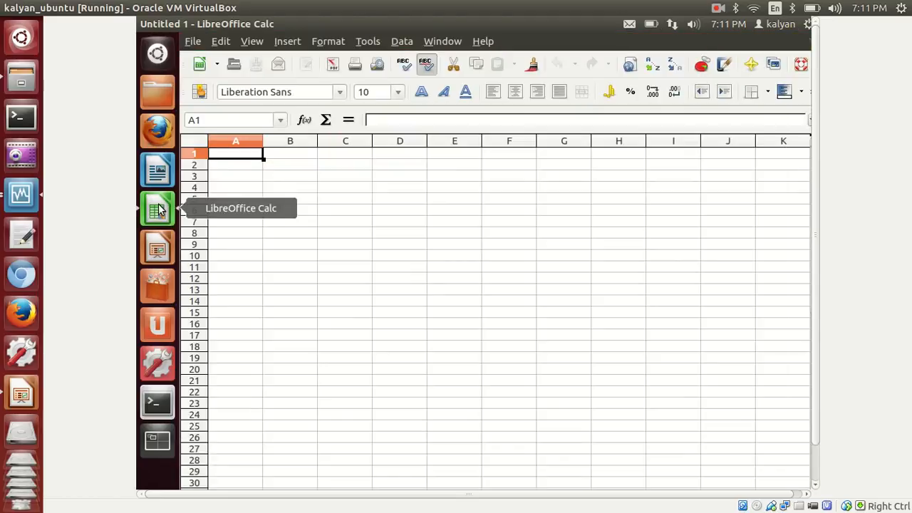
pyautogui.rightClick(157, 210)
pyautogui.click(217, 274)
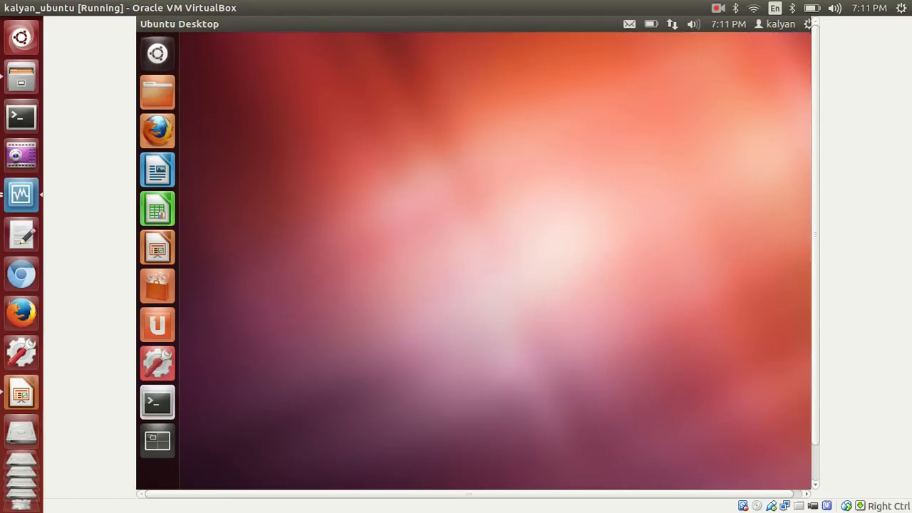
pyautogui.rightClick(160, 176)
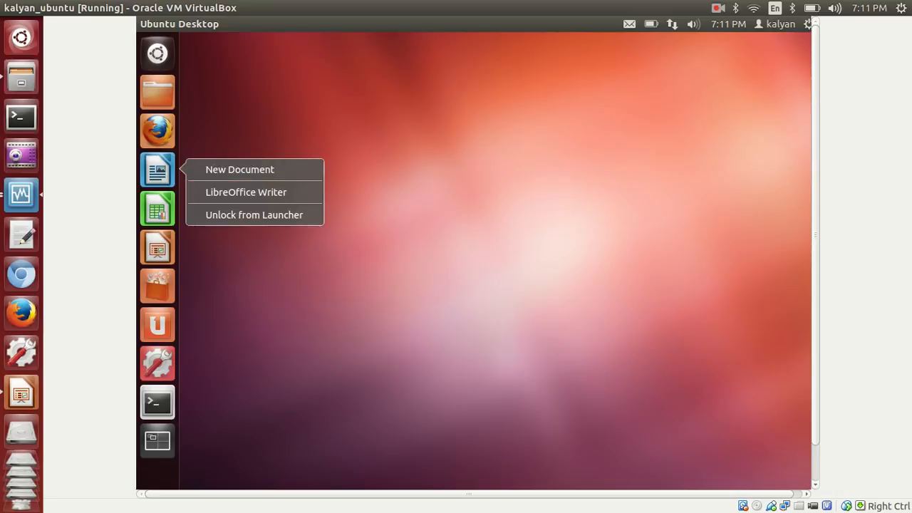
pyautogui.click(208, 215)
# Unlock LibreOffice Calc from the launcher and decline the Ubuntu 14.04.2 LTS upgrade
pyautogui.rightClick(157, 171)
pyautogui.rightClick(157, 171)
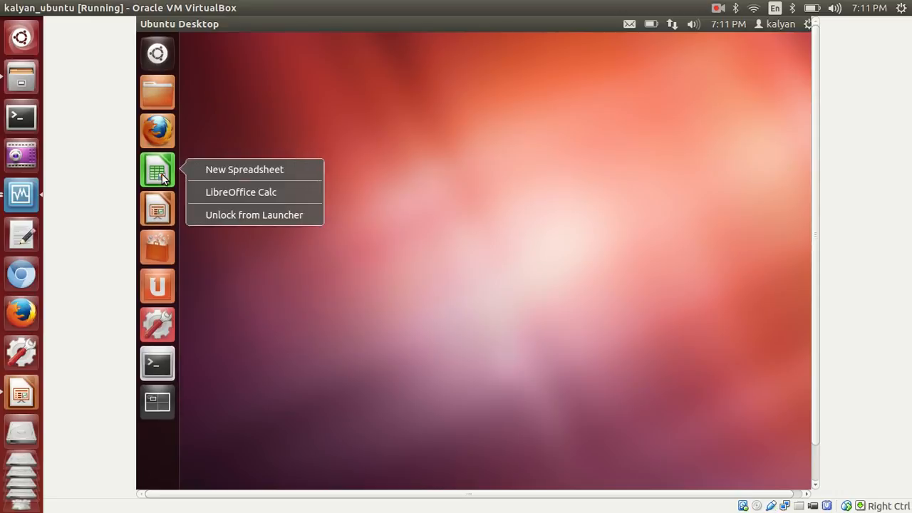
pyautogui.click(288, 214)
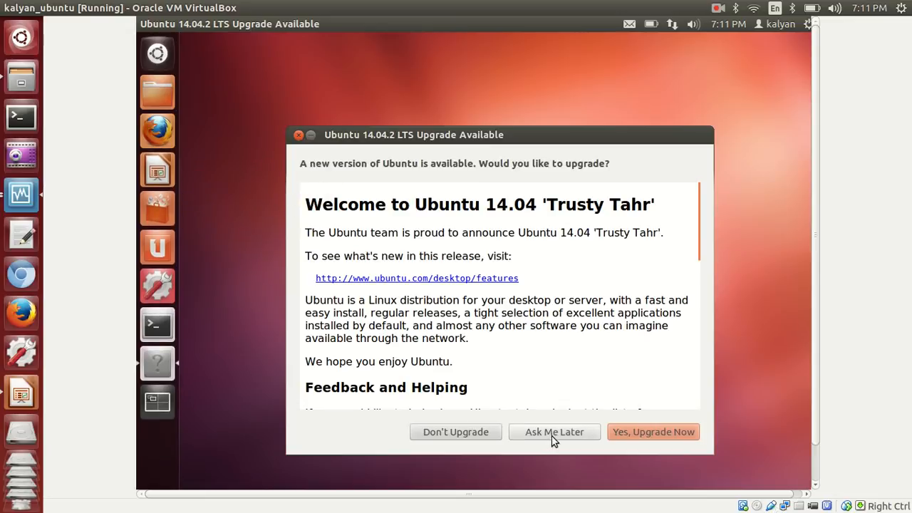
pyautogui.click(488, 431)
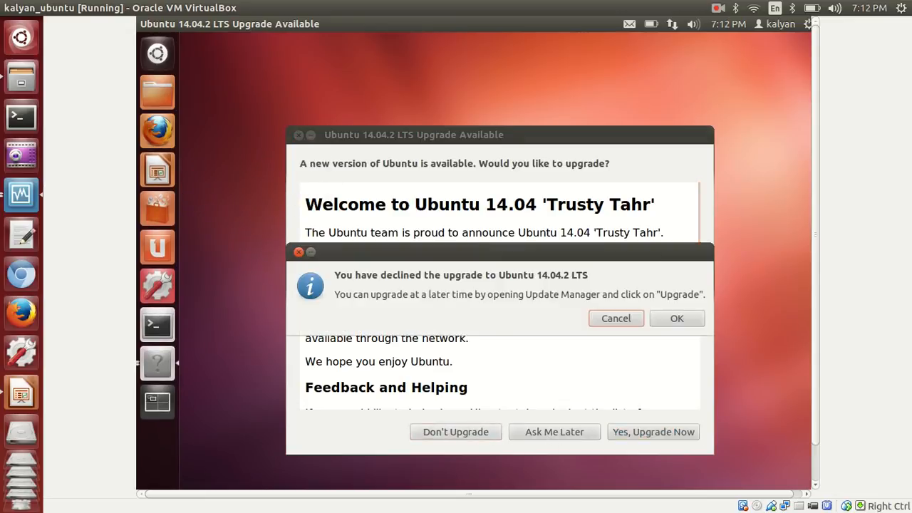
pyautogui.click(674, 320)
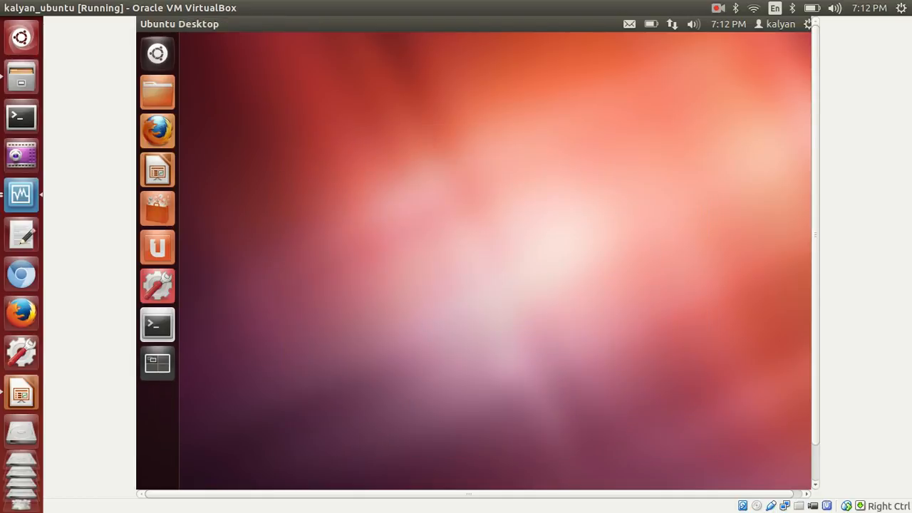
# Open Terminal from the launcher and list the home folder with ls
pyautogui.click(160, 325)
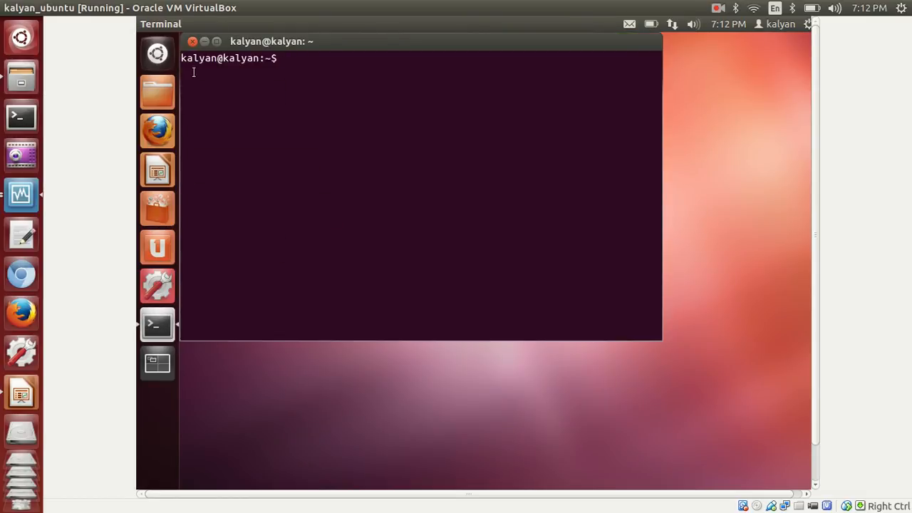
pyautogui.moveTo(217, 57); pyautogui.dragTo(181, 57)
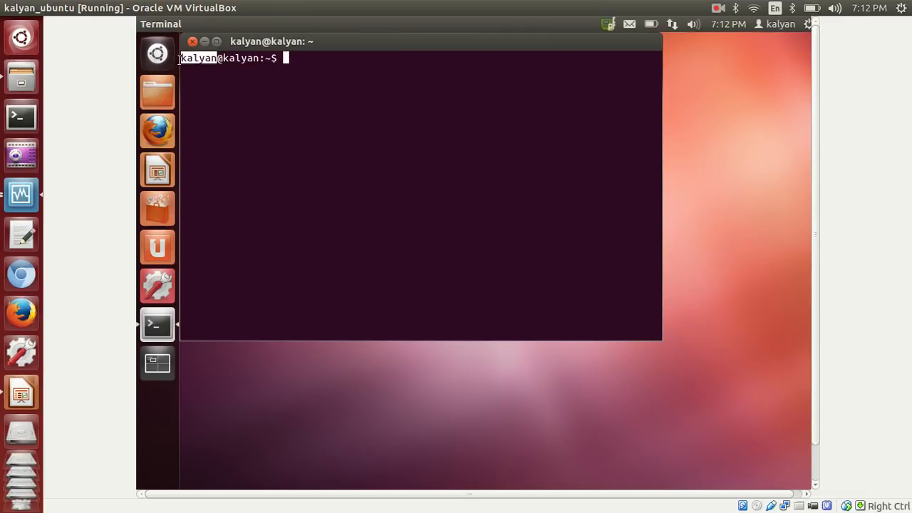
pyautogui.moveTo(242, 58); pyautogui.dragTo(224, 58)
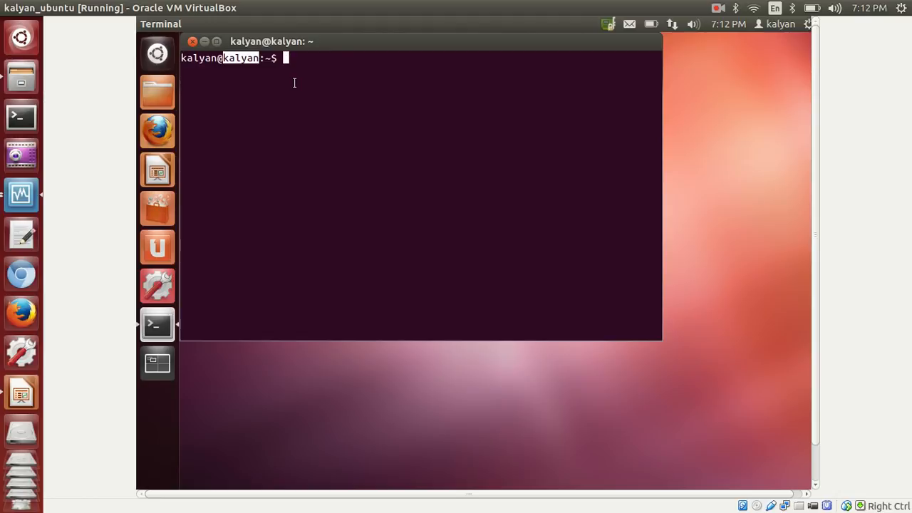
pyautogui.write('ls')
pyautogui.press('Return')
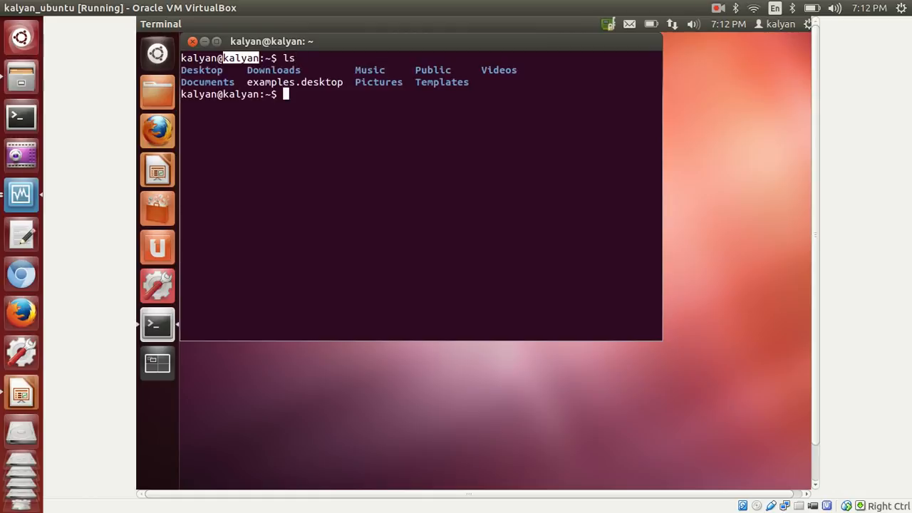
# Print /etc/hosts with cat and maximize the Terminal window
pyautogui.write('cat /etc/hosts')
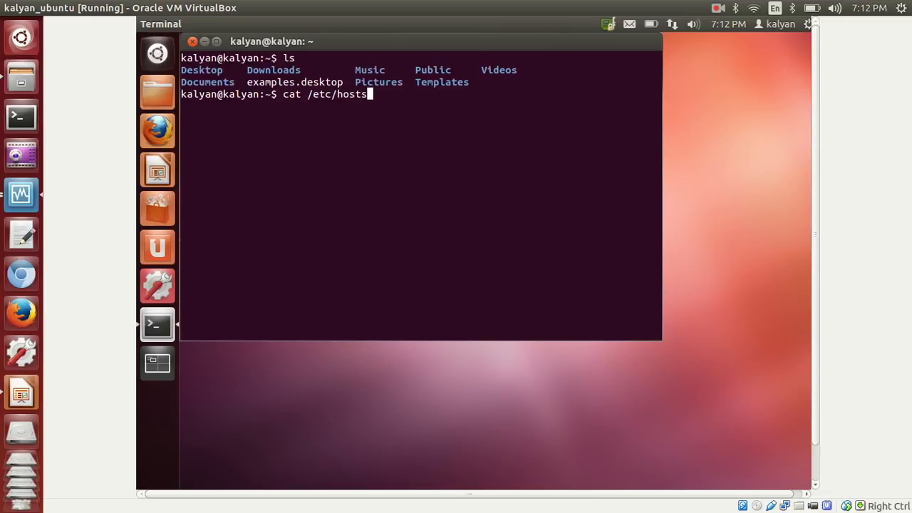
pyautogui.press('Return')
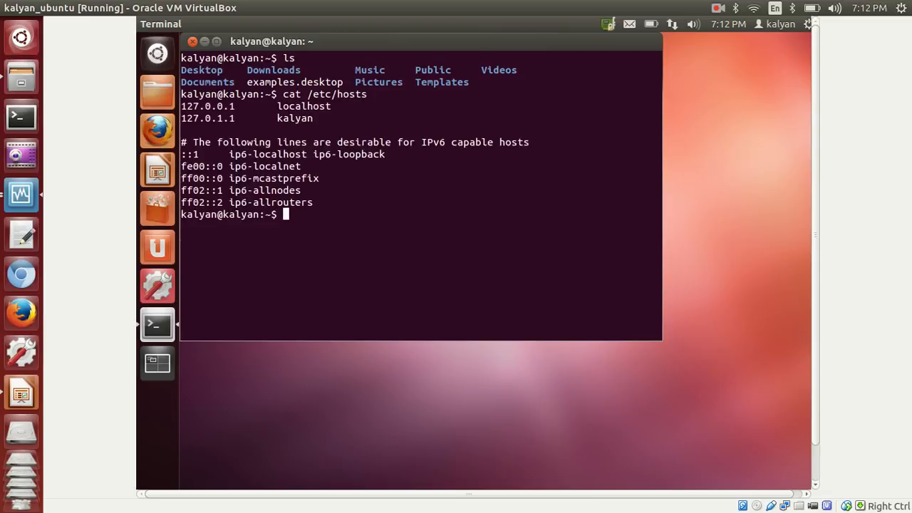
pyautogui.doubleClick(316, 98)
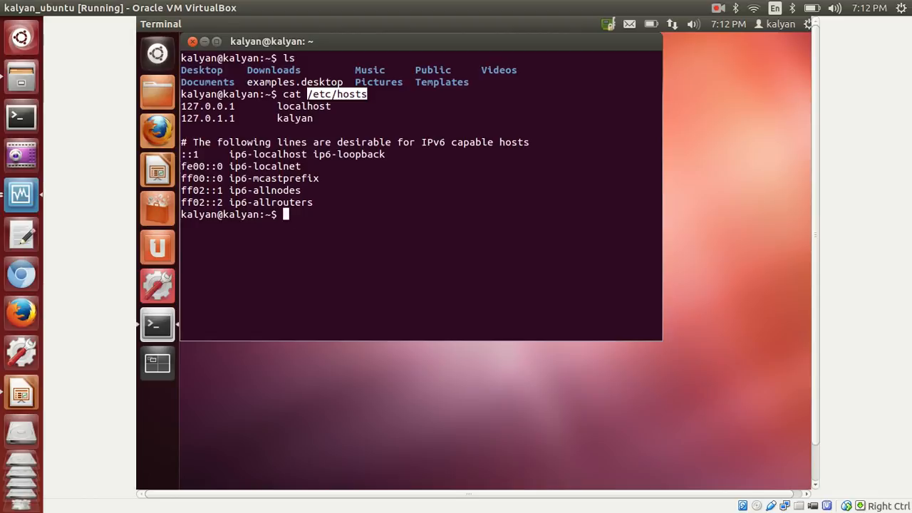
pyautogui.press('ctrl+super+Up')
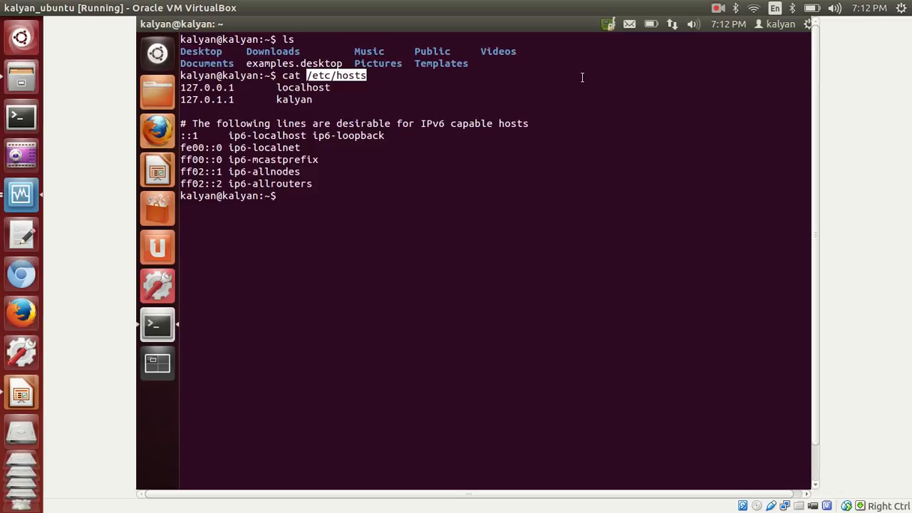
pyautogui.click(717, 12)
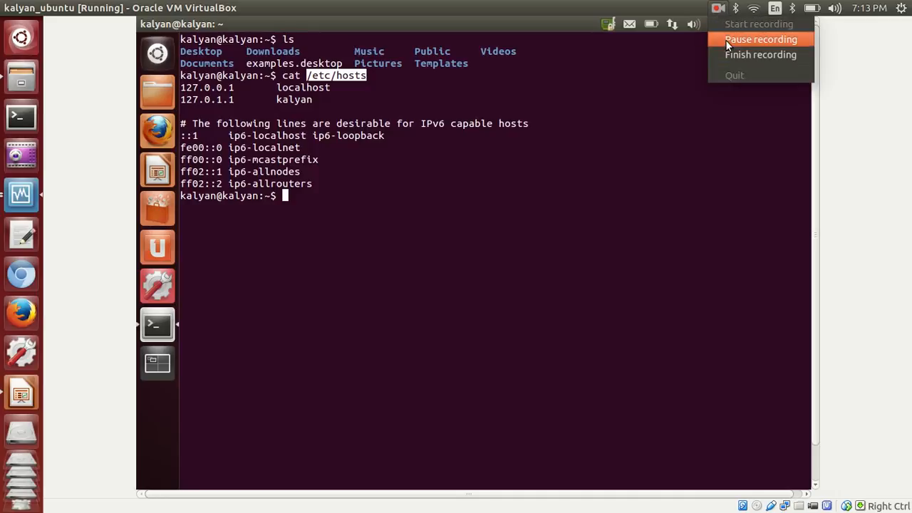